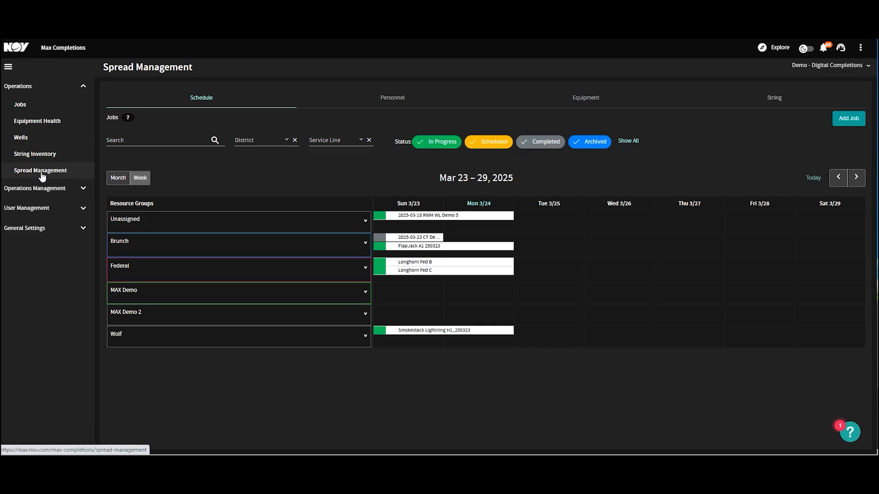
# - Open the Districts administration page under Operations Management
pyautogui.click(44, 188)
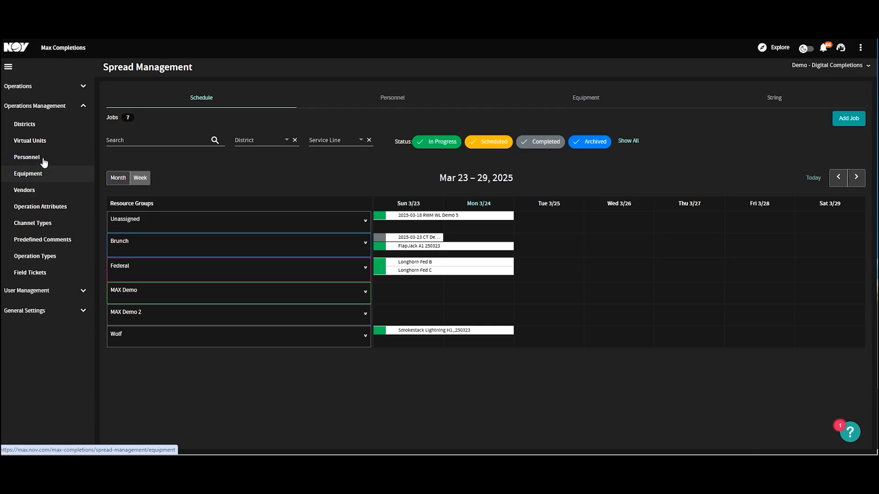
pyautogui.click(27, 124)
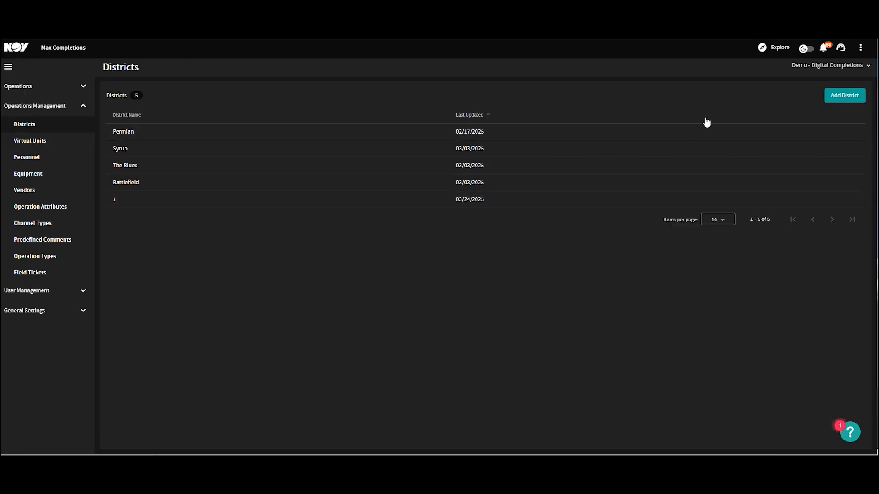
pyautogui.click(853, 97)
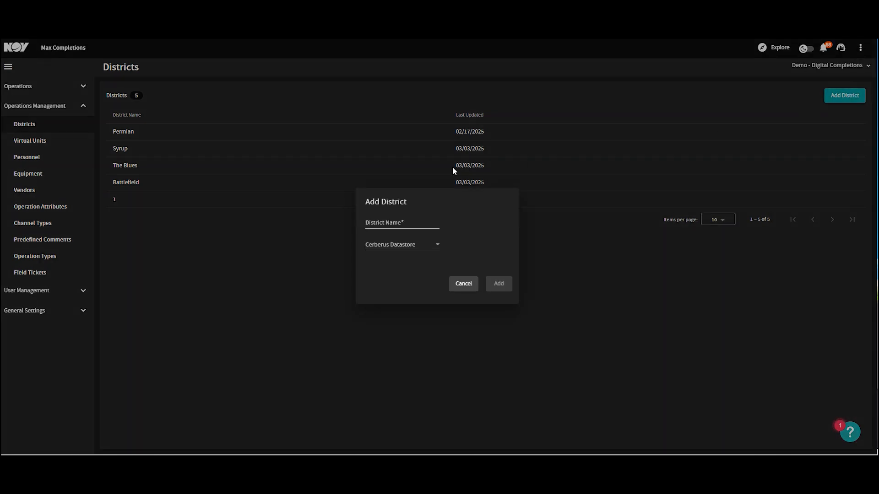
pyautogui.click(405, 222)
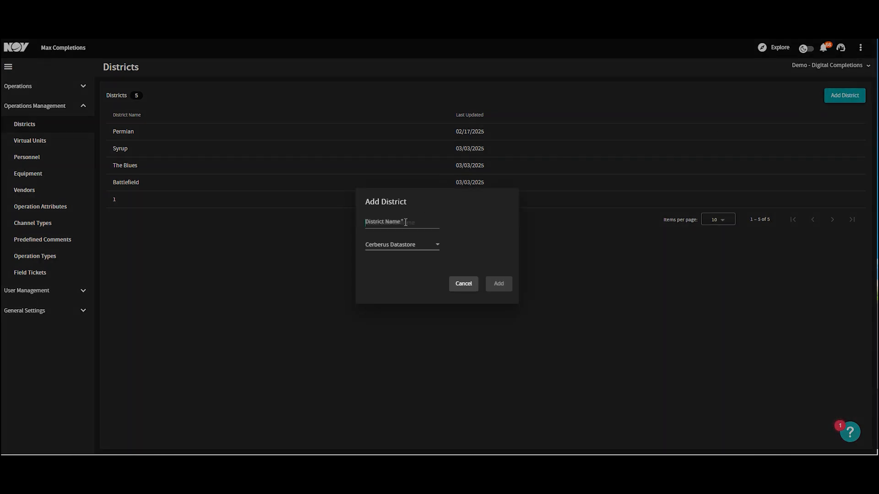
pyautogui.click(415, 246)
pyautogui.click(396, 281)
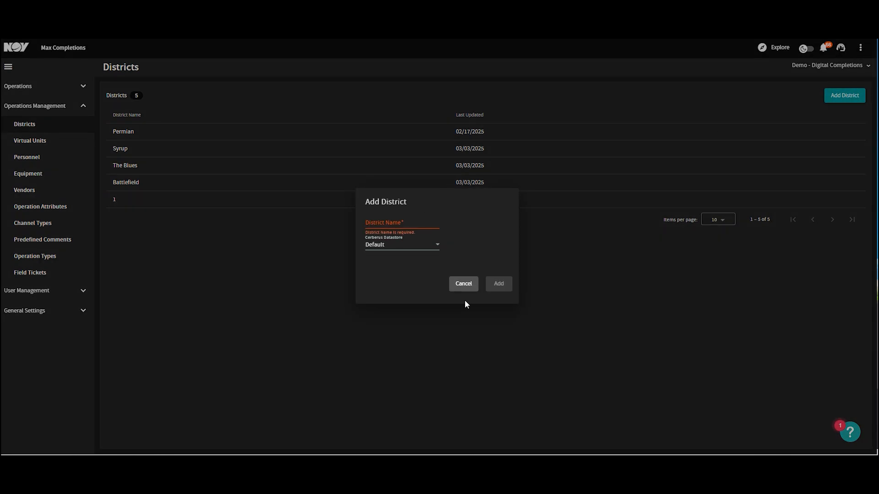
pyautogui.click(470, 283)
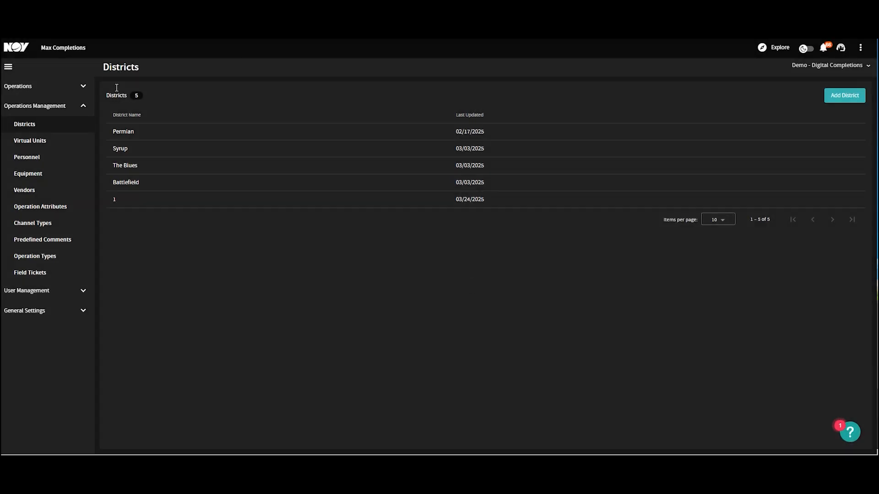
# - Review the Virtual Units list and open the Personnel page
pyautogui.click(27, 141)
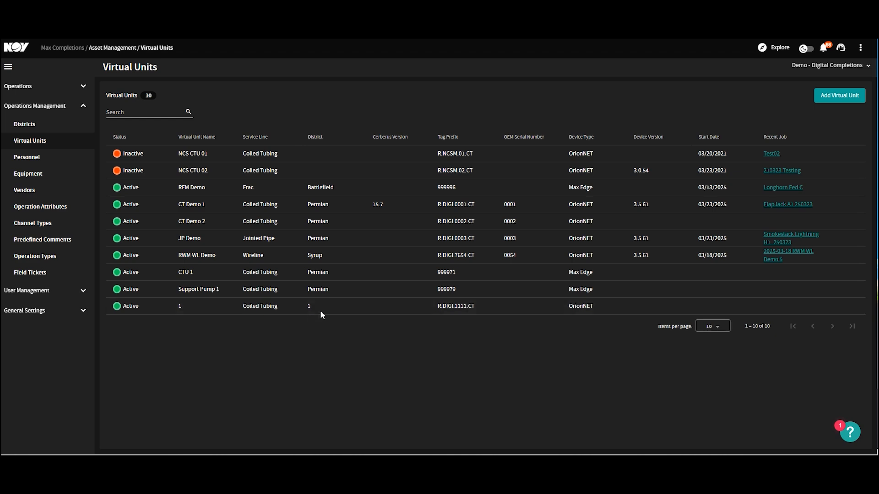
pyautogui.click(48, 162)
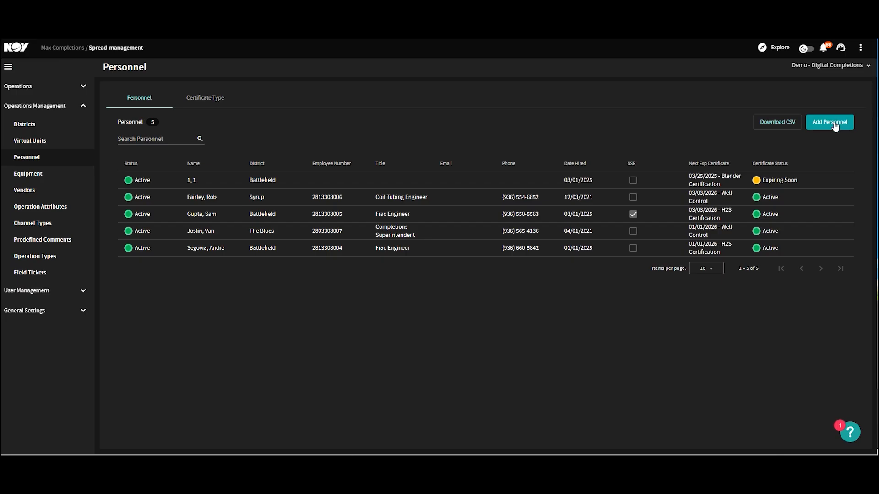
# - Add a personnel entry with first name 1, last name 1, district 1 and status Active
pyautogui.click(808, 126)
pyautogui.click(326, 116)
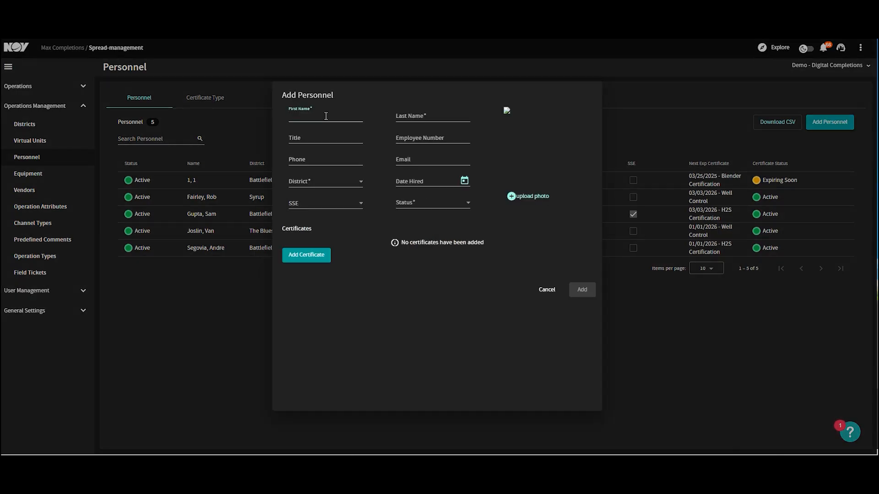
pyautogui.write('1')
pyautogui.click(419, 119)
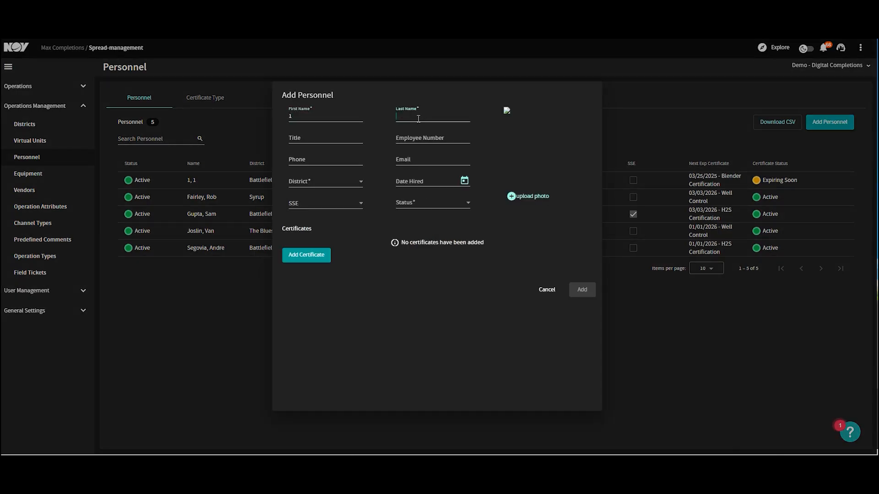
pyautogui.click(312, 182)
pyautogui.click(316, 199)
pyautogui.click(426, 207)
pyautogui.click(424, 219)
pyautogui.click(425, 117)
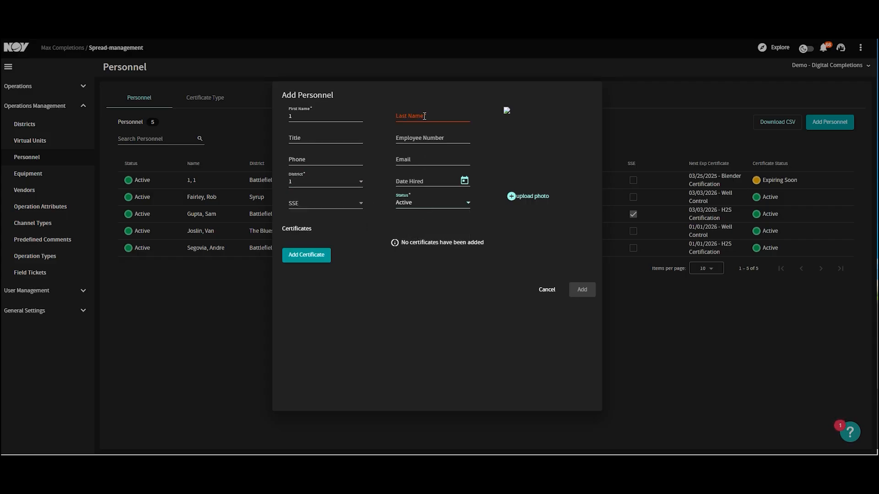
pyautogui.write('1')
pyautogui.click(512, 195)
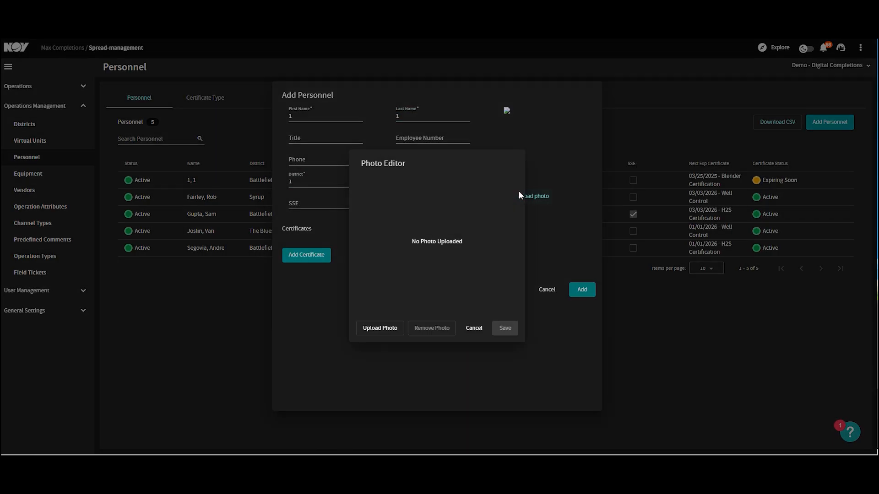
pyautogui.click(472, 328)
# - Attach a Blender Certification dated 3/17/2025 expiring 3/25/2025 to the new person and save the personnel record
pyautogui.click(304, 255)
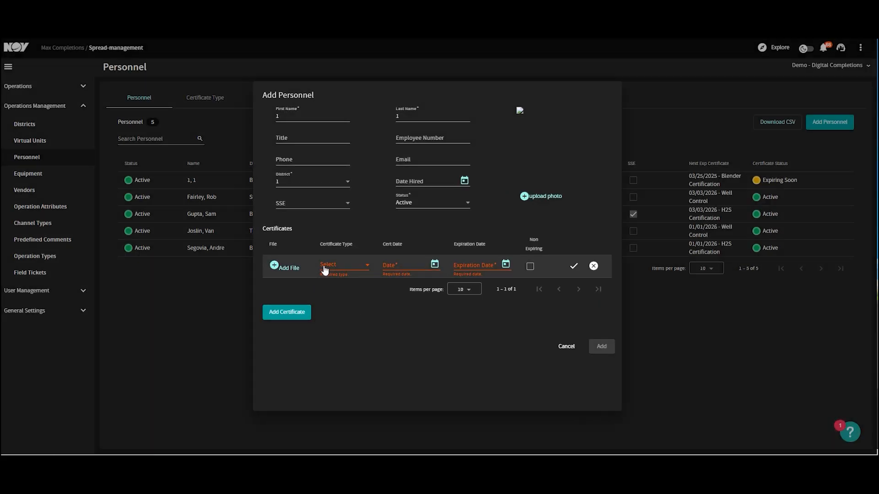
pyautogui.click(338, 266)
pyautogui.click(345, 283)
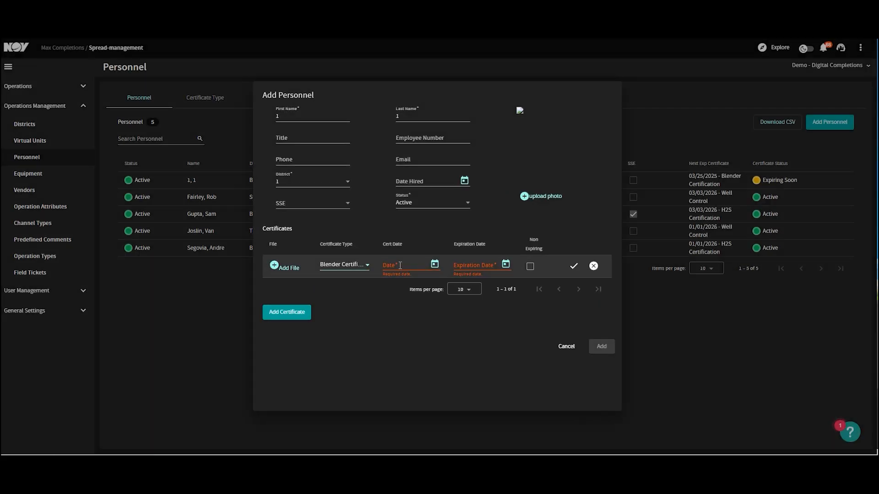
pyautogui.click(434, 264)
pyautogui.click(410, 373)
pyautogui.click(505, 264)
pyautogui.click(498, 390)
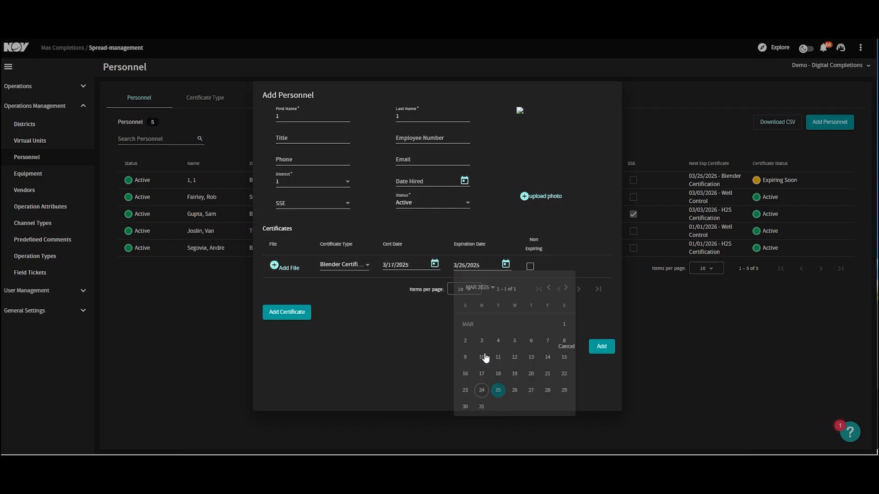
pyautogui.click(601, 347)
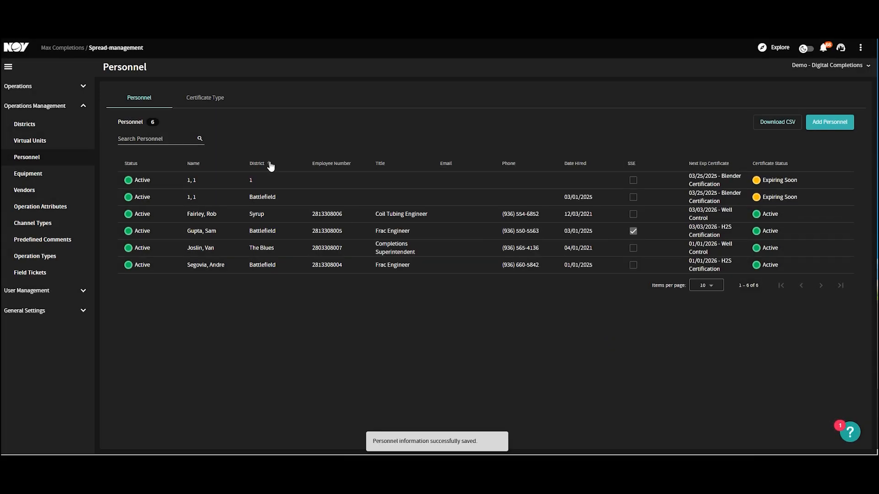
pyautogui.click(46, 175)
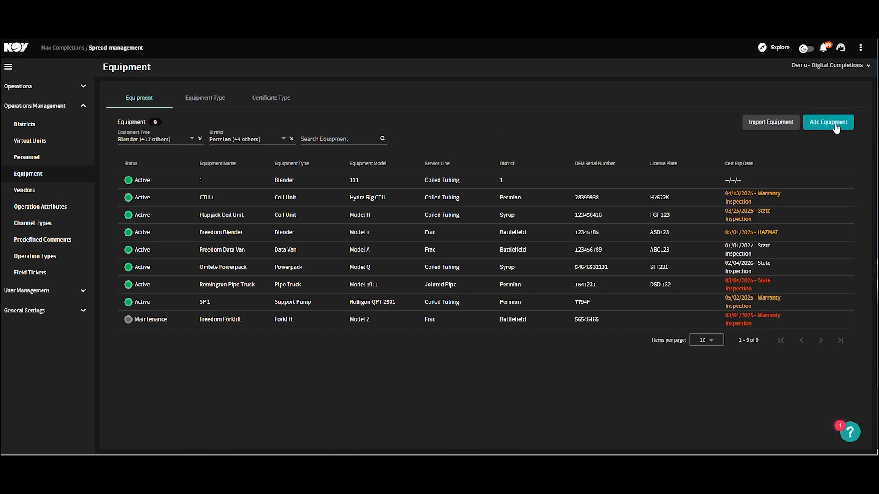
pyautogui.click(820, 131)
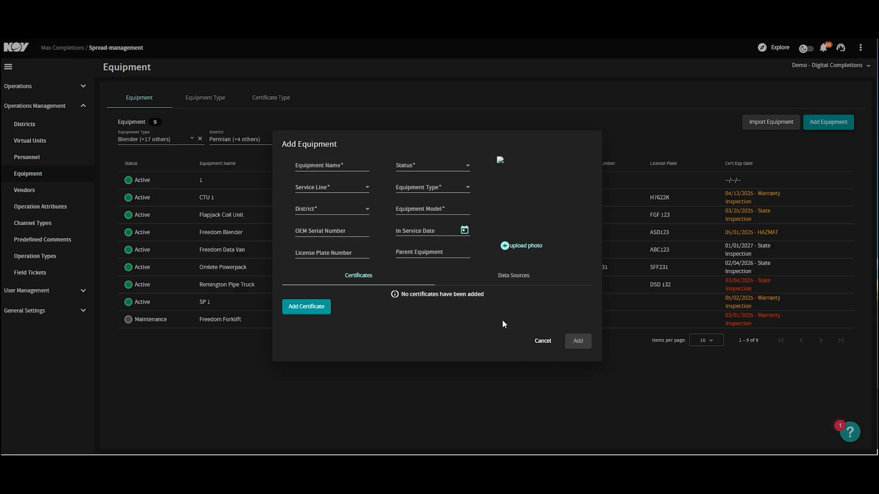
pyautogui.click(543, 341)
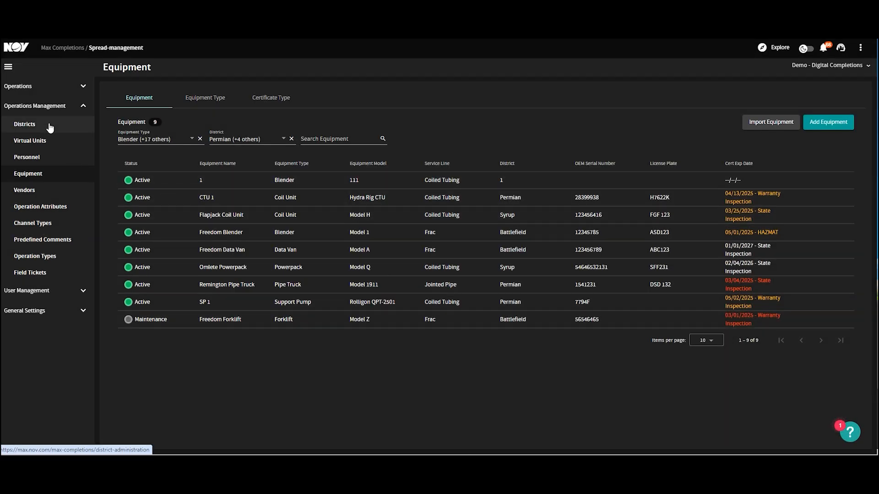
# - Create a new spread named 1 with district 1 and service line Coiled Tubing in Spread Management's Personnel view
pyautogui.click(21, 90)
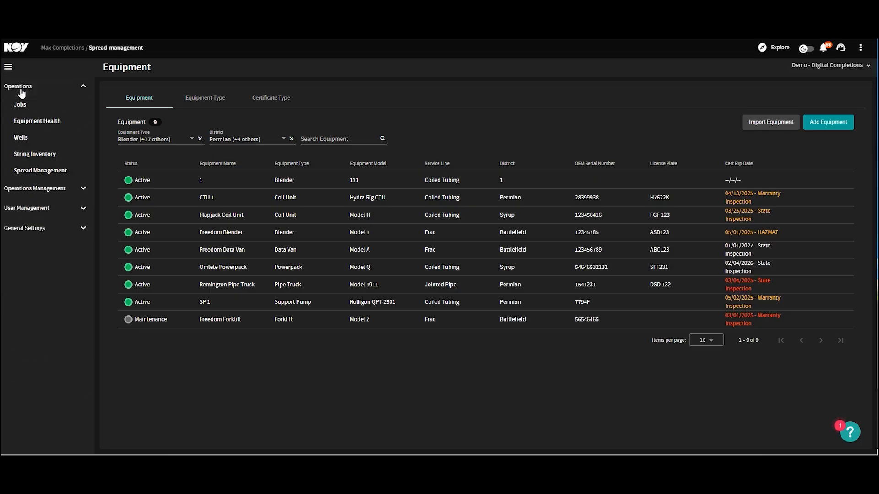
pyautogui.click(63, 173)
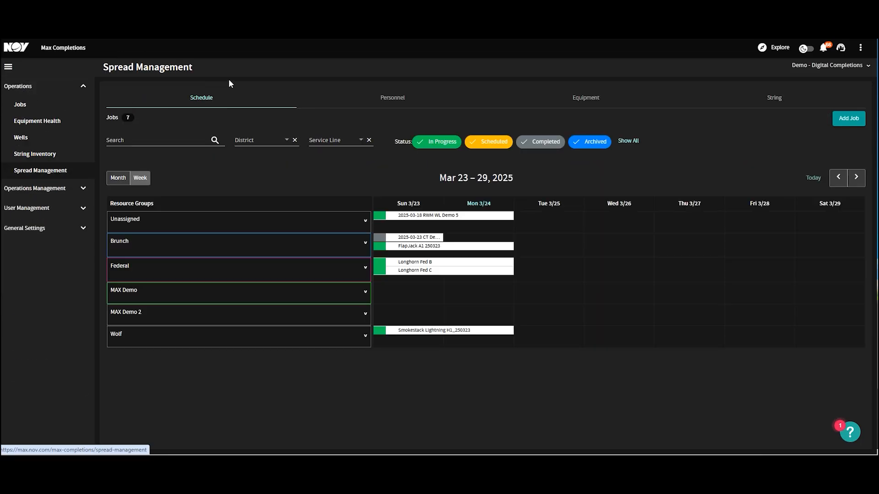
pyautogui.click(392, 105)
pyautogui.click(127, 145)
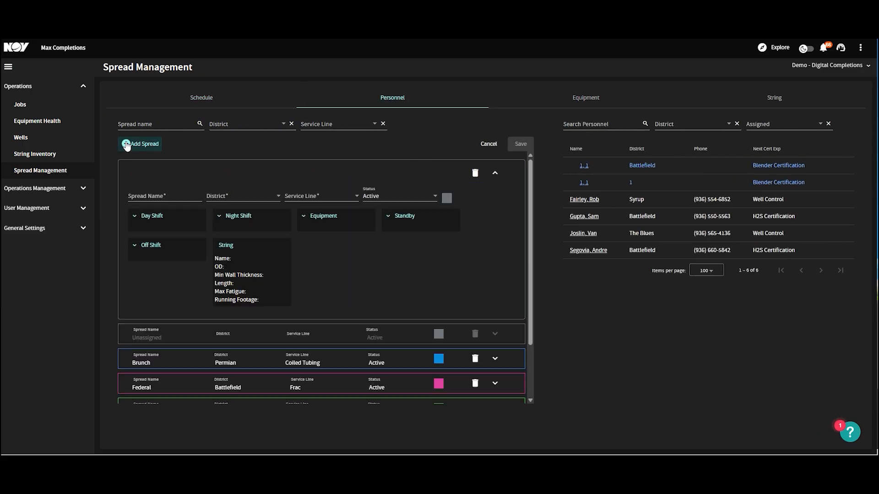
pyautogui.click(167, 195)
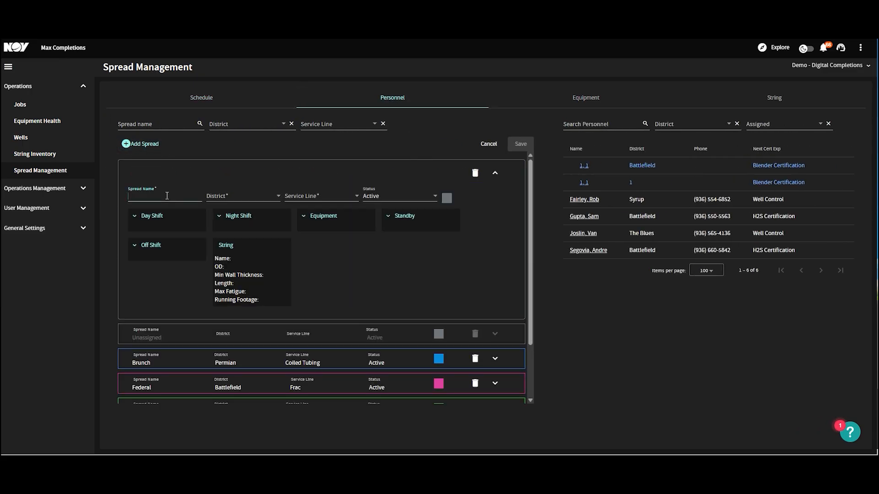
pyautogui.write('1')
pyautogui.click(239, 197)
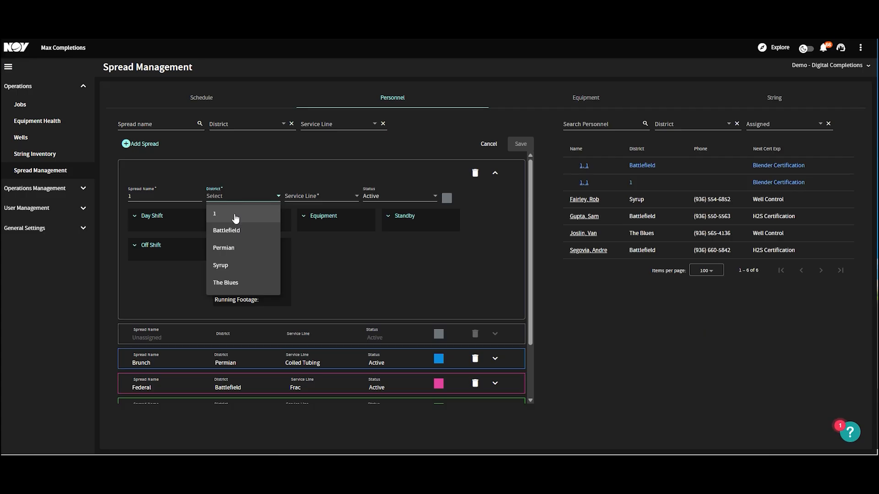
pyautogui.click(235, 215)
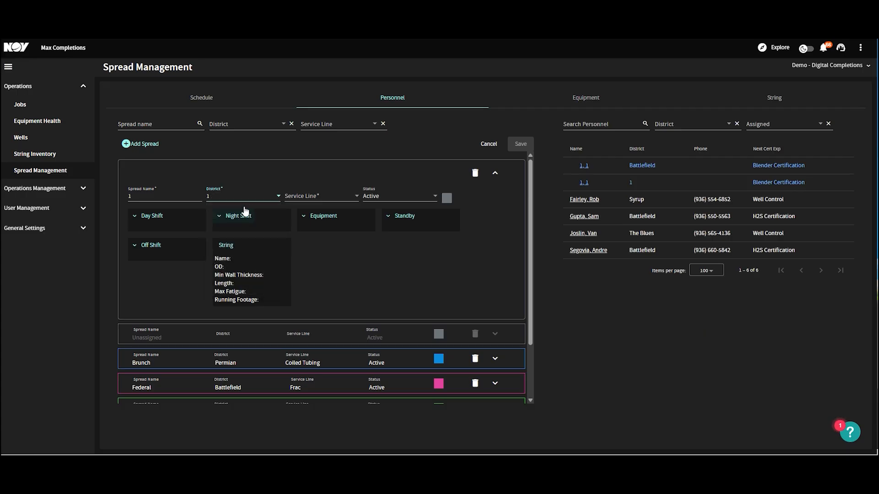
pyautogui.click(308, 199)
pyautogui.click(309, 210)
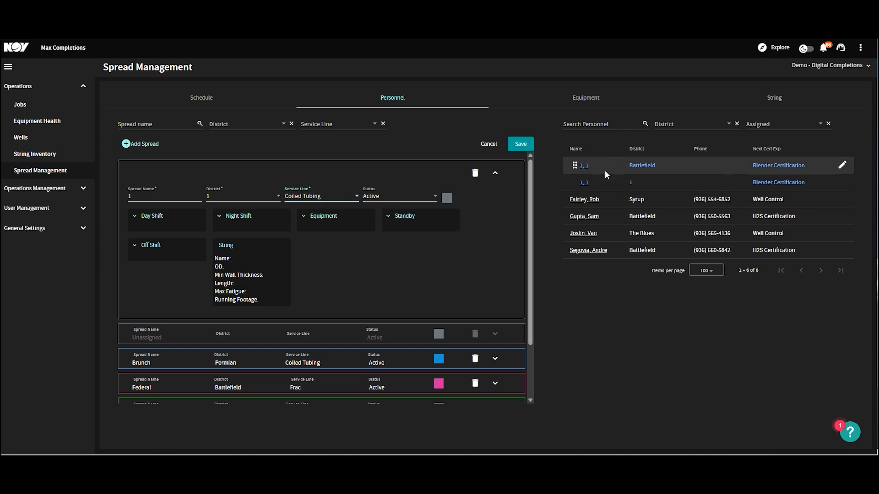
# - Assign personnel 1, 1 to the spread's Day Shift and Night Shift, then save the spread
pyautogui.moveTo(595, 164); pyautogui.dragTo(139, 227)
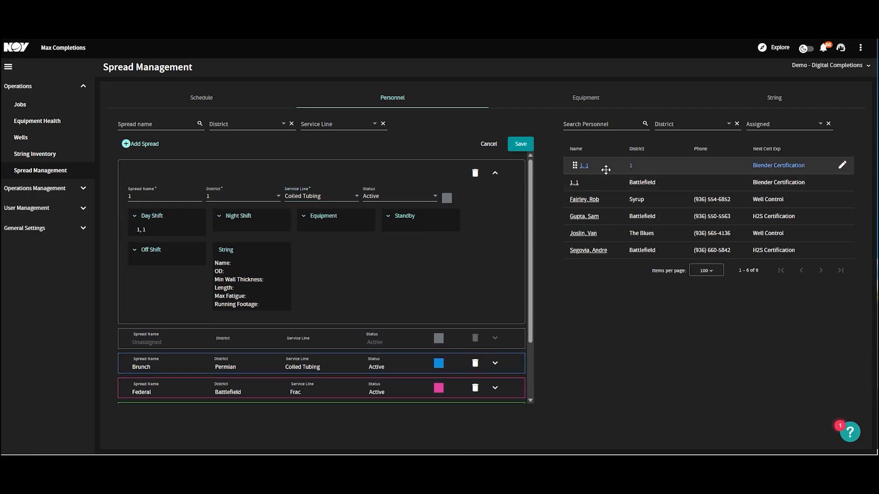
pyautogui.moveTo(606, 170); pyautogui.dragTo(251, 225)
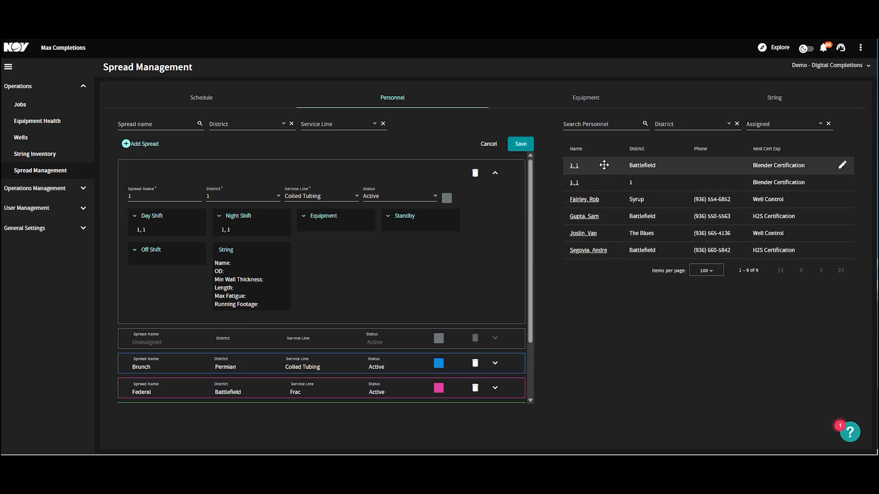
pyautogui.click(522, 146)
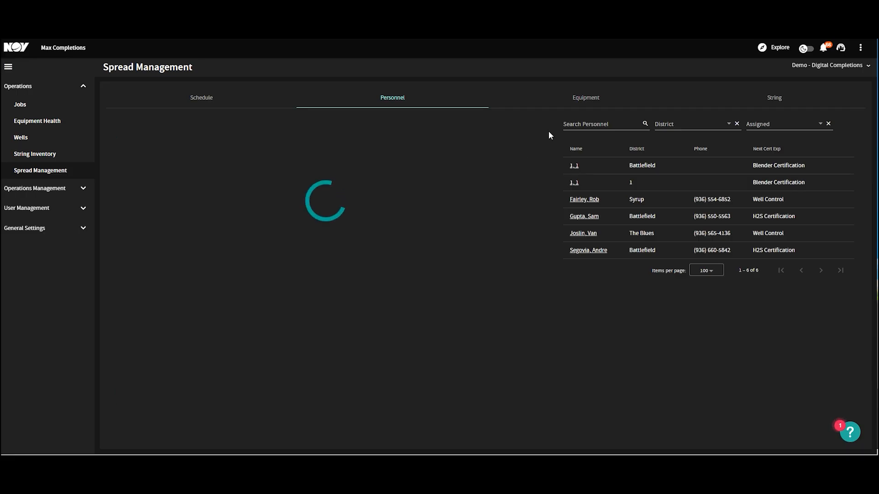
# - Assign both equipment units named 1 to spread 1's Equipment slot and save
pyautogui.click(582, 102)
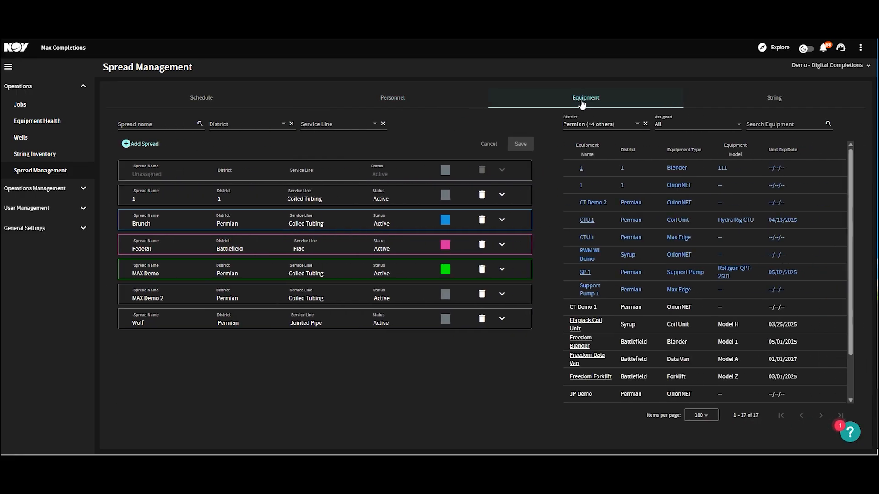
pyautogui.click(502, 195)
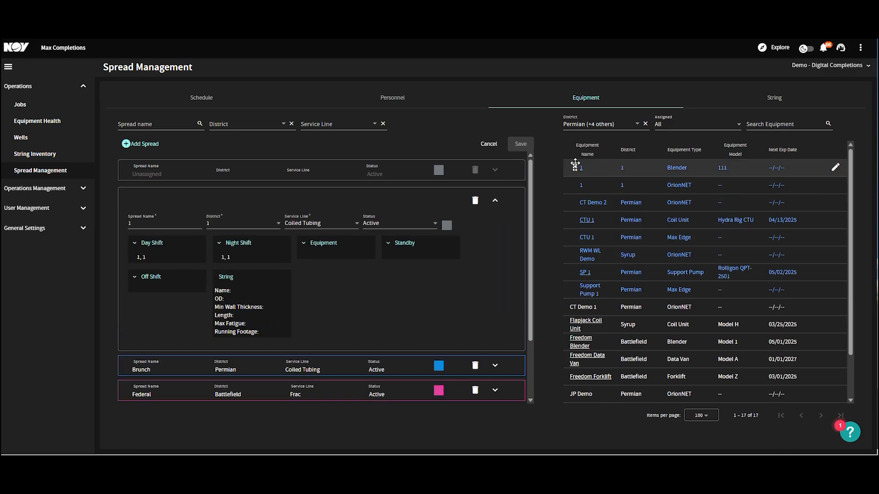
pyautogui.moveTo(575, 166); pyautogui.dragTo(311, 255)
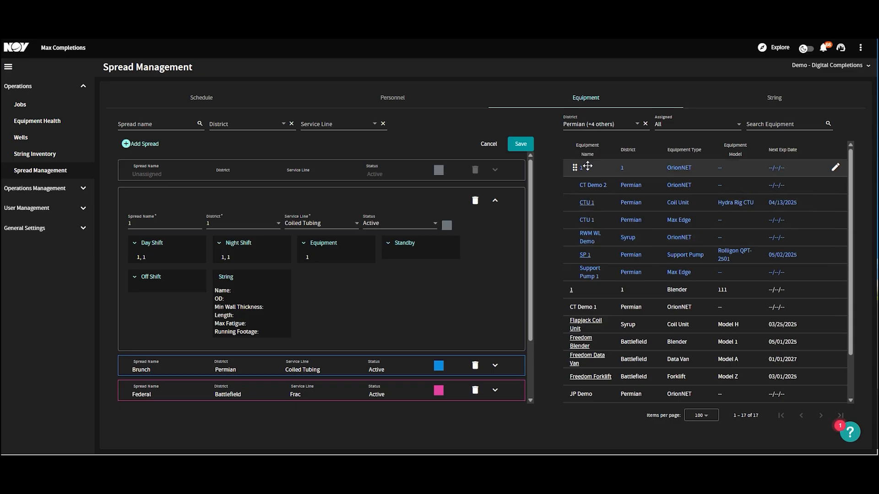
pyautogui.moveTo(587, 166); pyautogui.dragTo(306, 260)
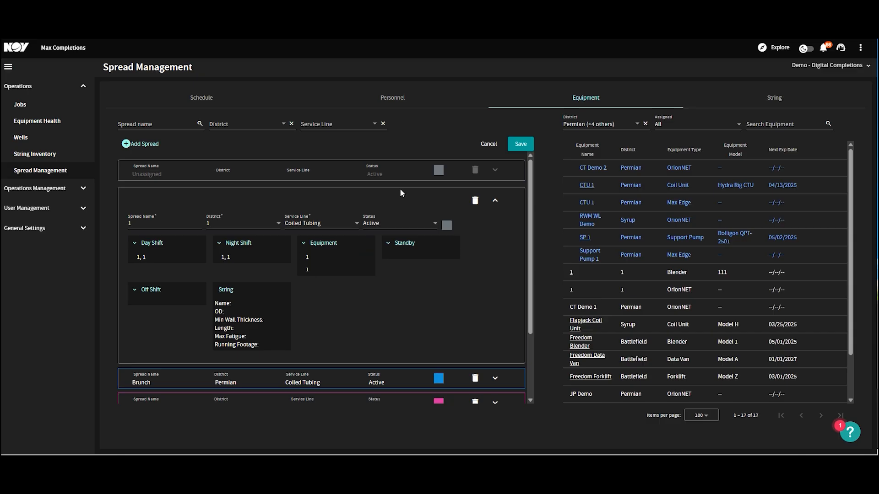
pyautogui.click(525, 143)
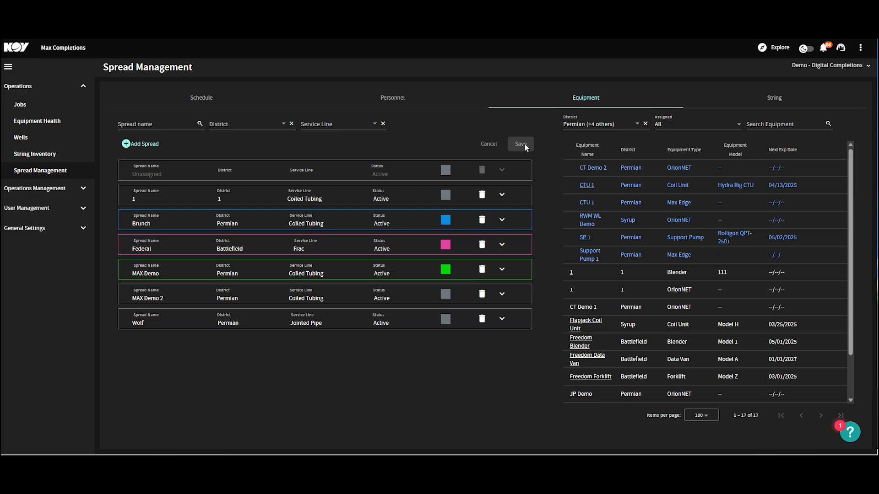
# - Open the Jobs list
pyautogui.click(37, 103)
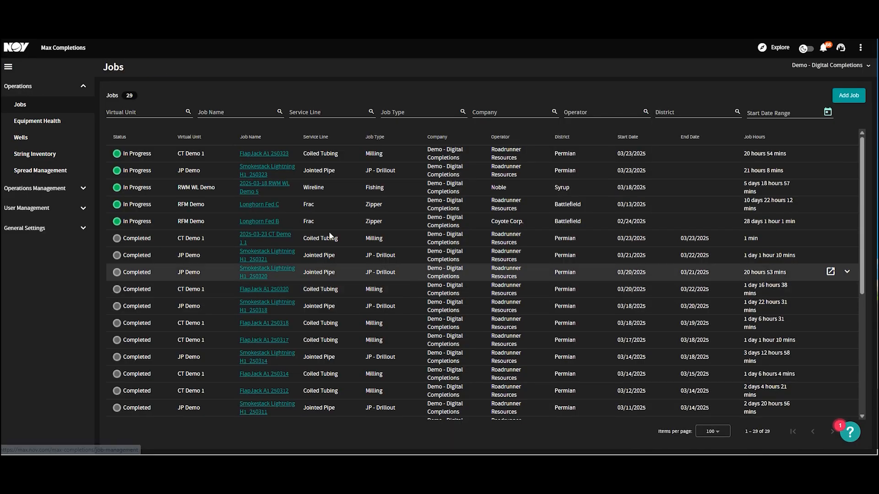
# - Start adding a new job and choose spread 1 for it
pyautogui.click(844, 96)
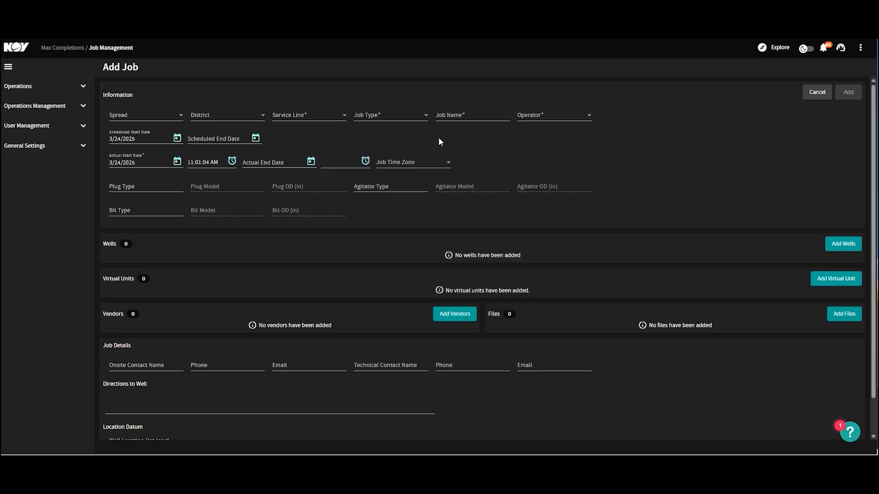
pyautogui.click(164, 123)
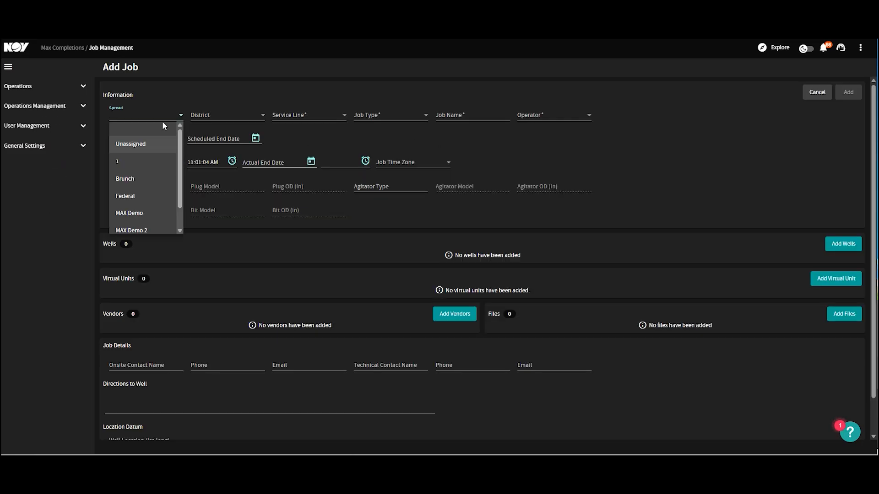
pyautogui.click(132, 162)
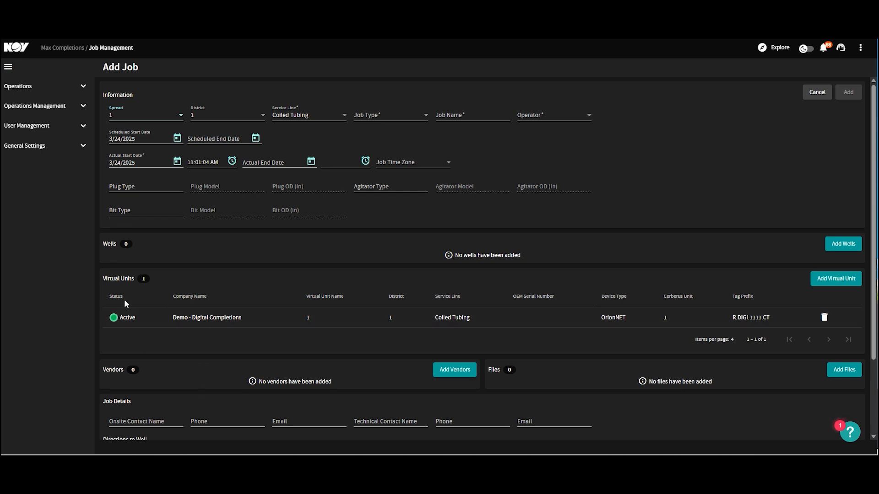
pyautogui.scroll(-2, 127, 305)
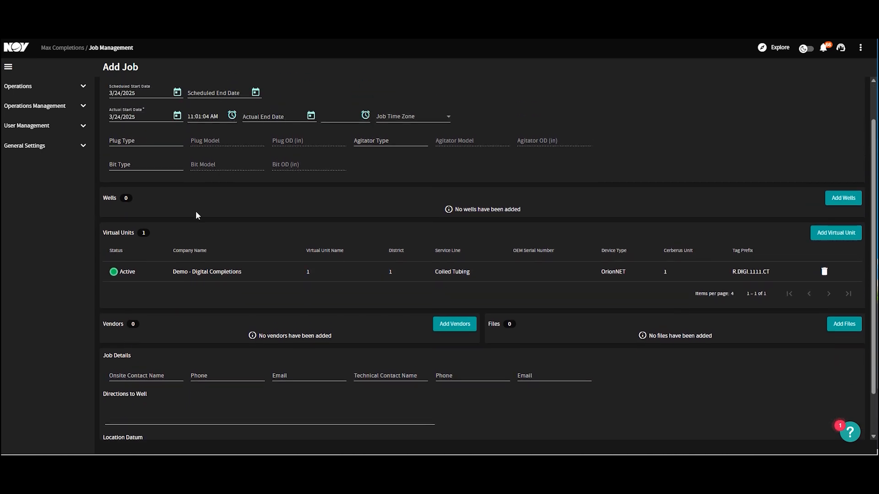
pyautogui.scroll(2, 195, 210)
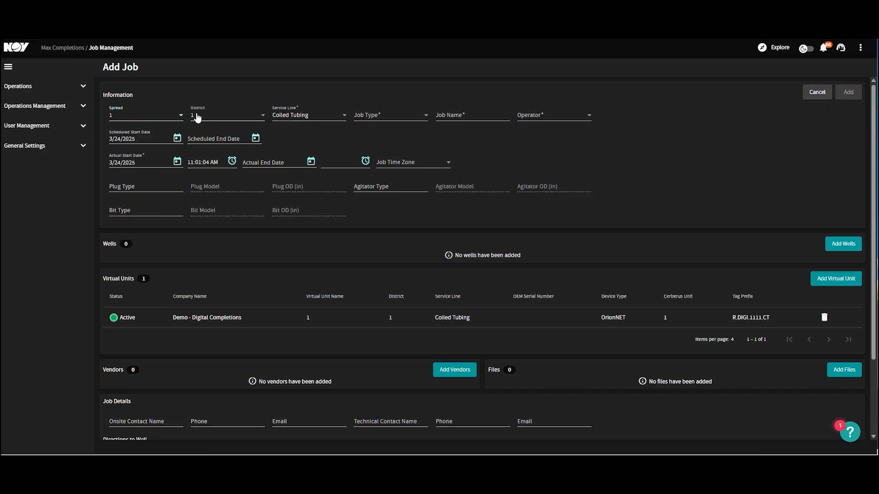
# - Set the job type to Cementing and the job name to 1
pyautogui.click(367, 116)
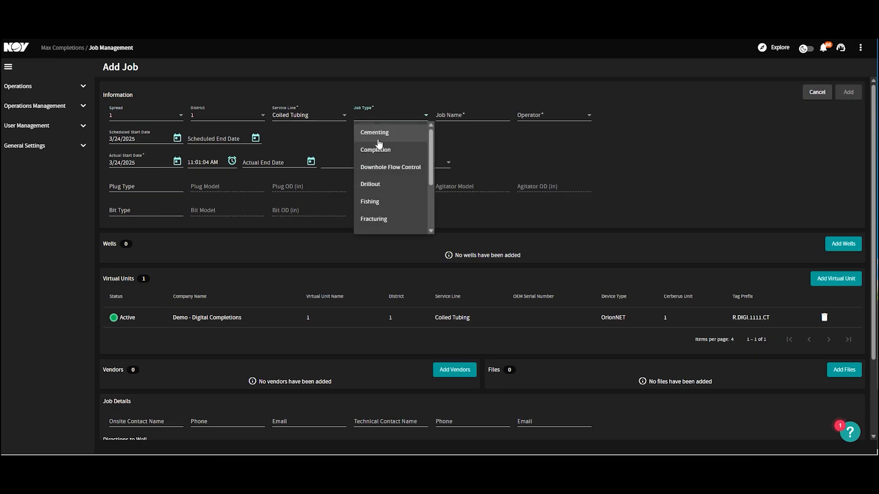
pyautogui.click(371, 132)
pyautogui.click(474, 116)
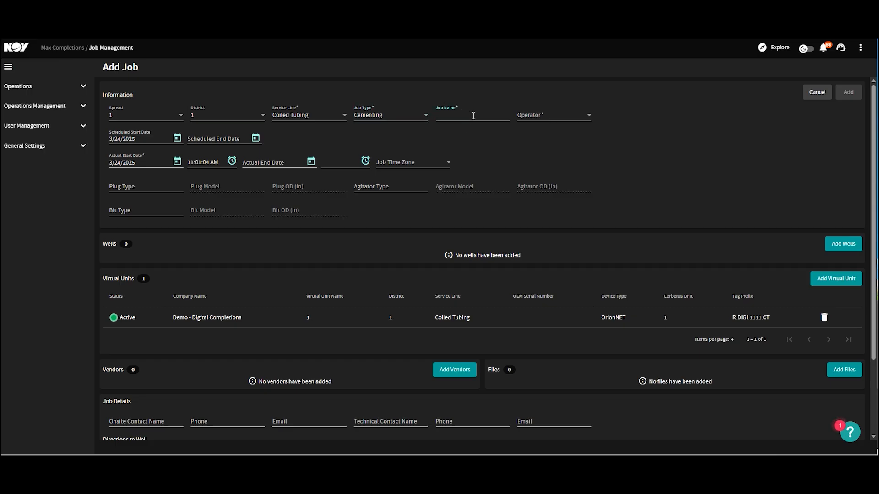
pyautogui.click(534, 118)
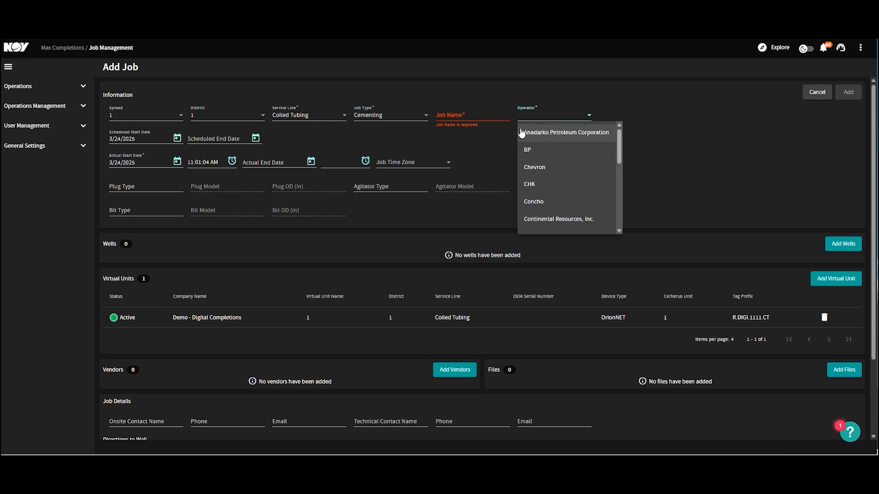
pyautogui.click(483, 115)
pyautogui.click(484, 116)
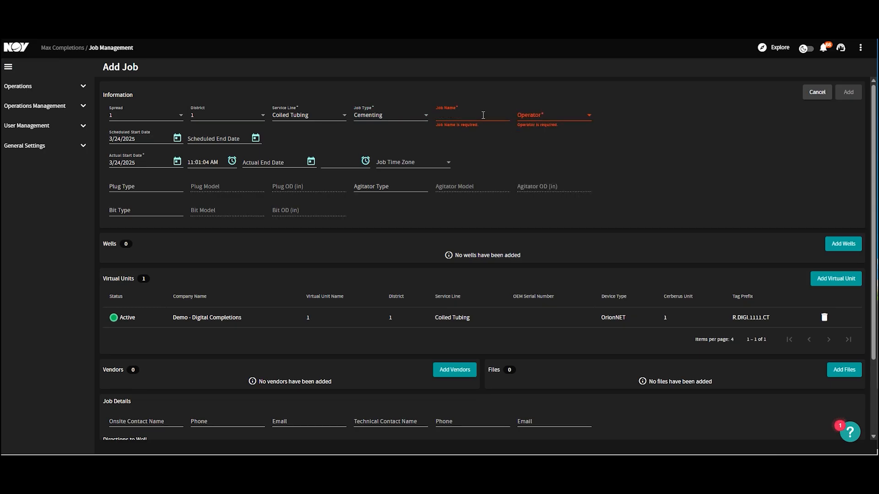
pyautogui.write('1')
# - Choose Coyote Corp. as the job's operator
pyautogui.click(553, 118)
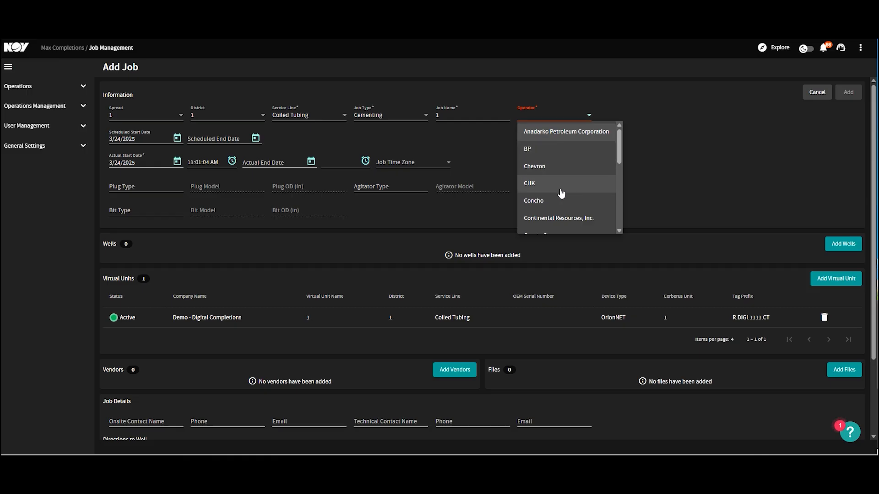
pyautogui.scroll(-5, 561, 193)
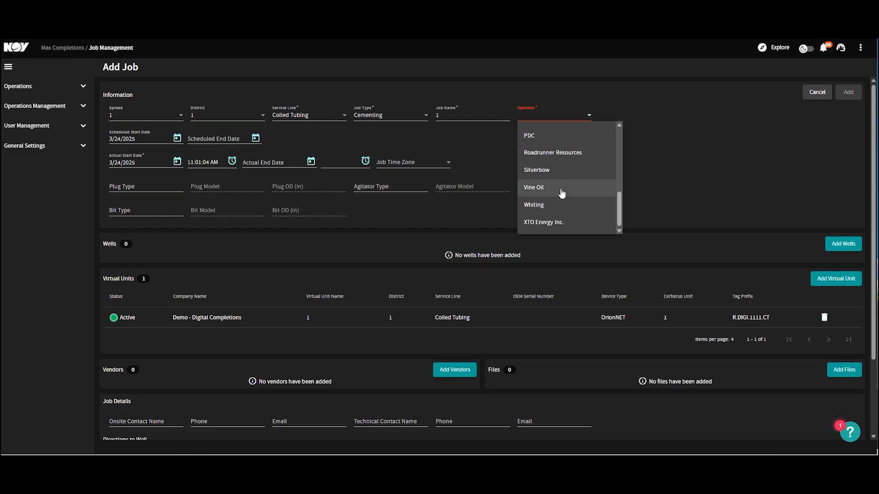
pyautogui.scroll(5, 561, 193)
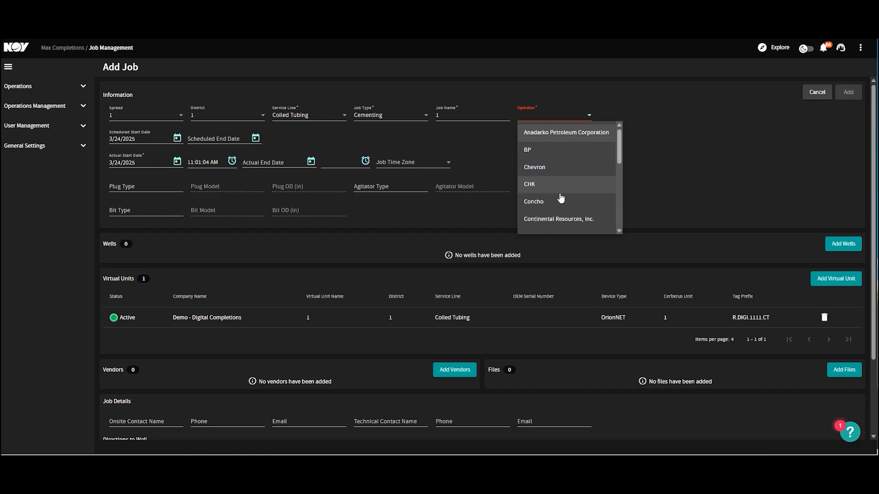
pyautogui.scroll(-1, 561, 198)
pyautogui.click(563, 191)
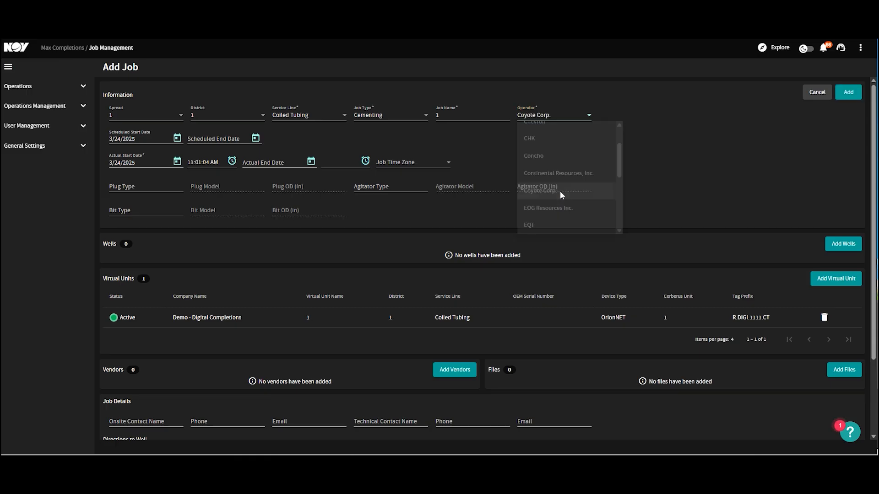
# - Set the scheduled start date to 3/25/2025 at 12:00:00 AM and the scheduled end date to 3/31/2025
pyautogui.click(179, 140)
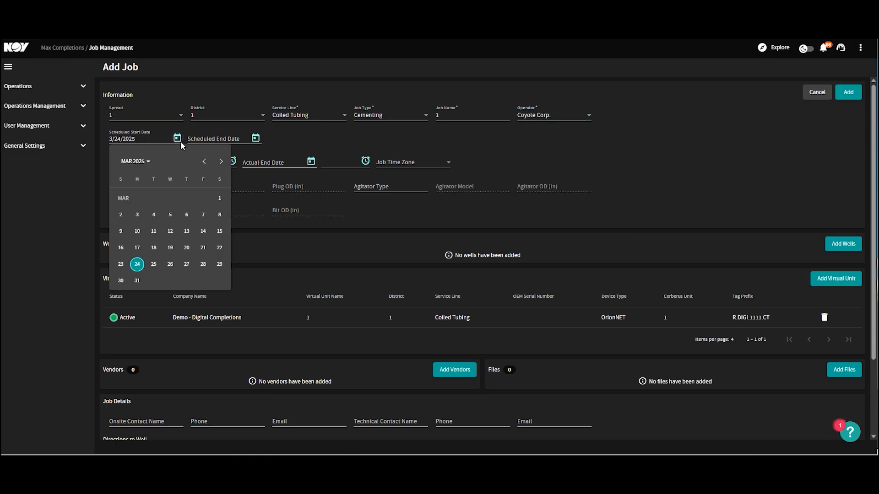
pyautogui.click(153, 265)
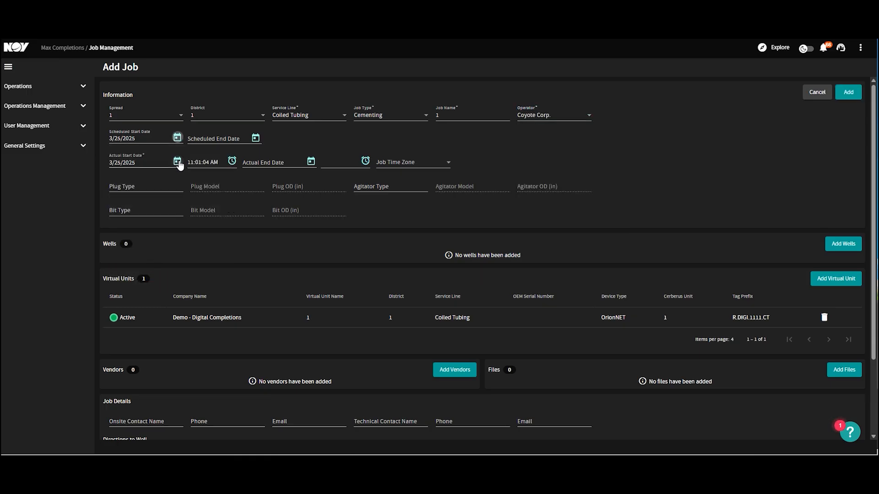
pyautogui.click(311, 163)
pyautogui.click(319, 152)
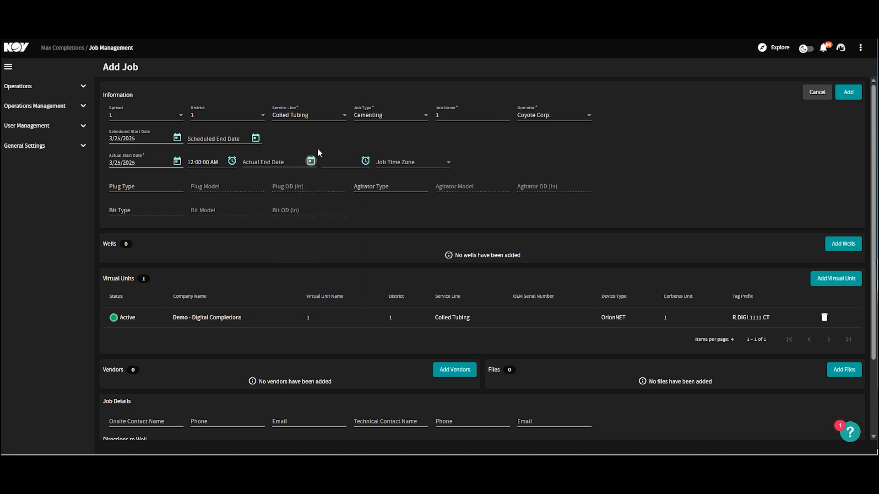
pyautogui.click(256, 138)
pyautogui.click(215, 281)
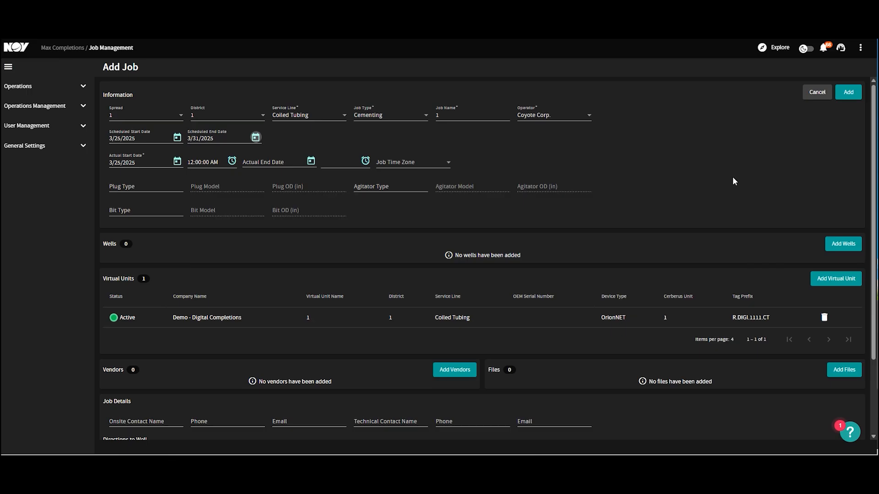
# - Examine the vendors and files available to attach to the job, closing each dialog without adding anything
pyautogui.scroll(-3, 659, 270)
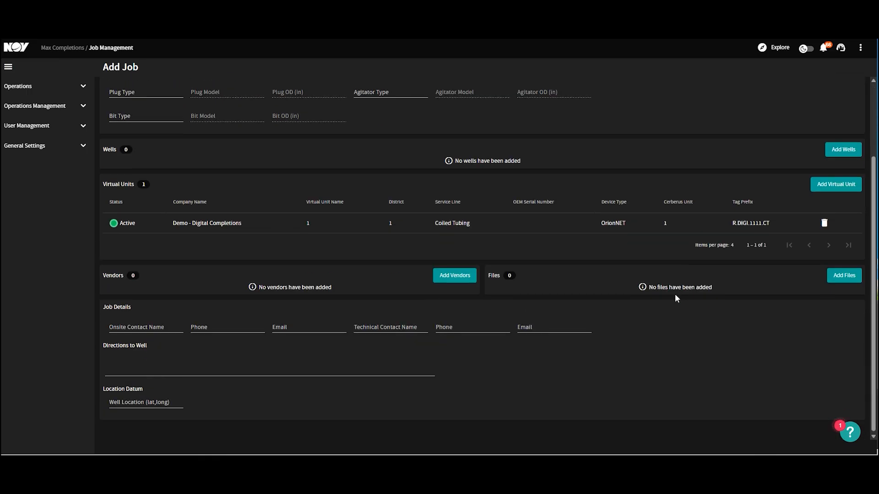
pyautogui.scroll(3, 675, 294)
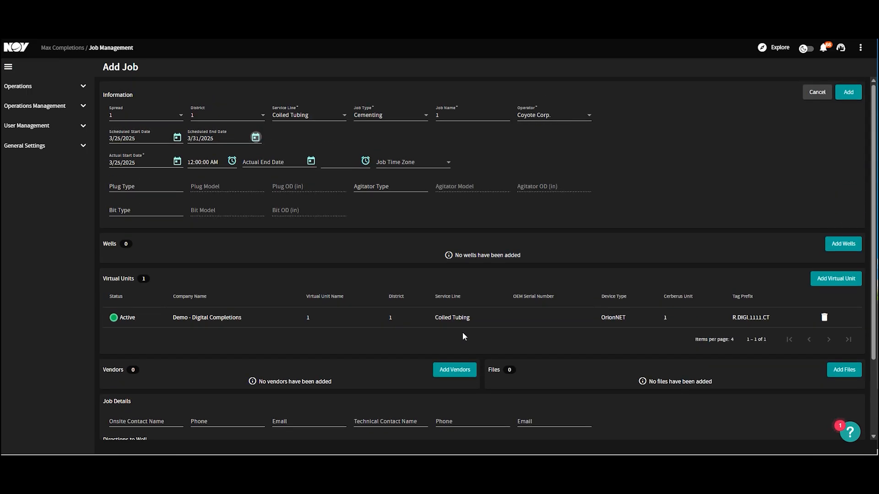
pyautogui.scroll(-2, 463, 333)
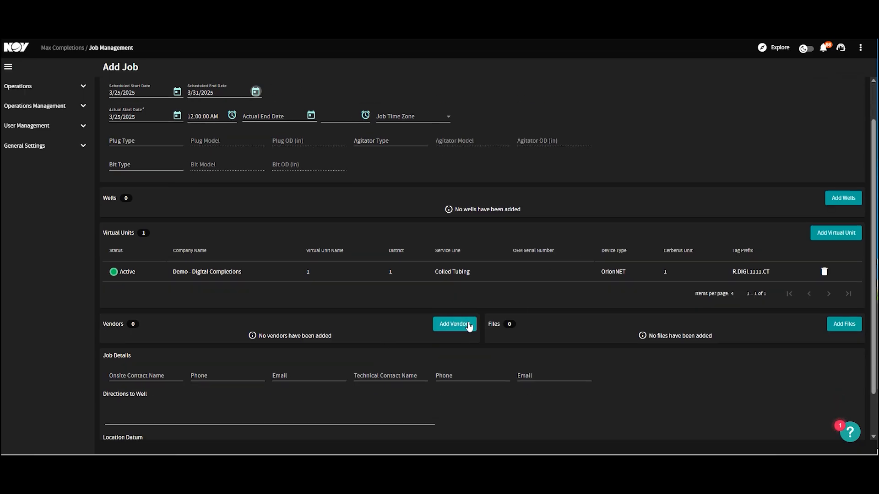
pyautogui.click(469, 327)
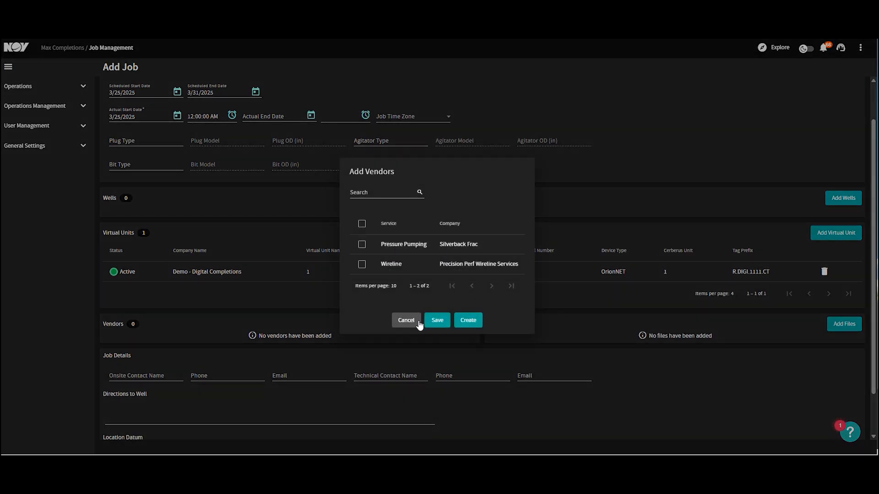
pyautogui.click(406, 321)
pyautogui.click(845, 324)
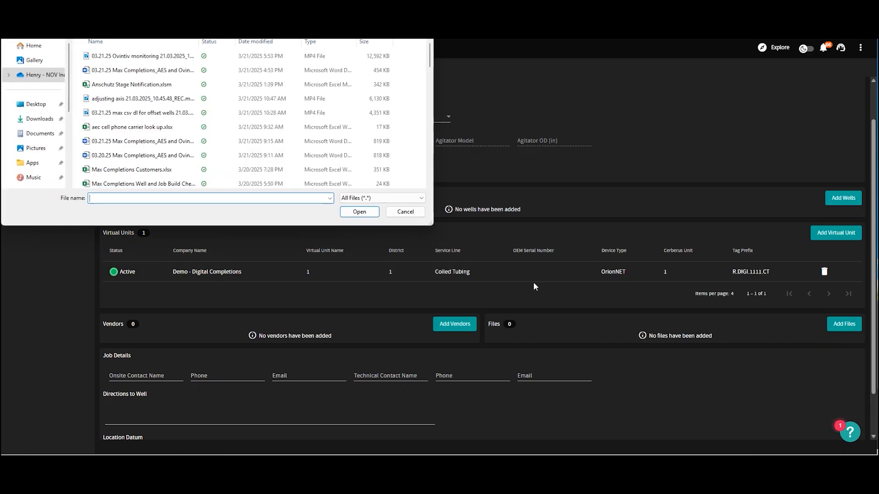
pyautogui.click(405, 212)
# - Add the new job
pyautogui.scroll(-1, 613, 309)
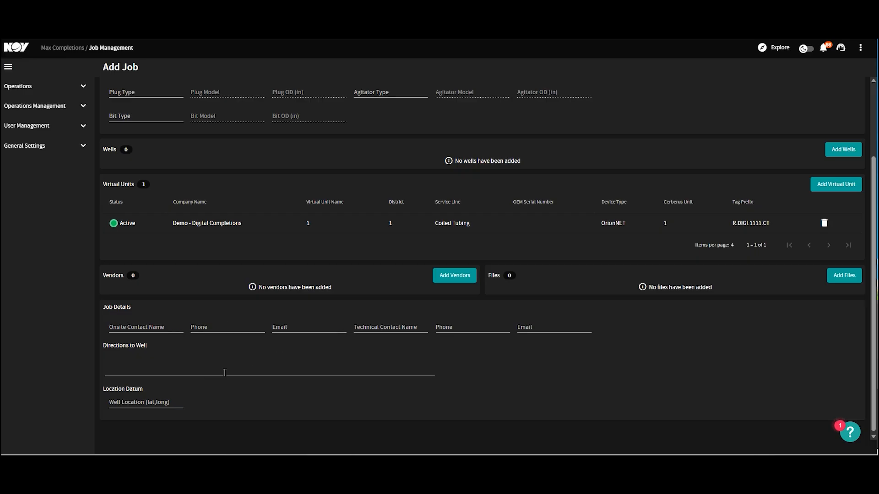
pyautogui.scroll(2, 554, 311)
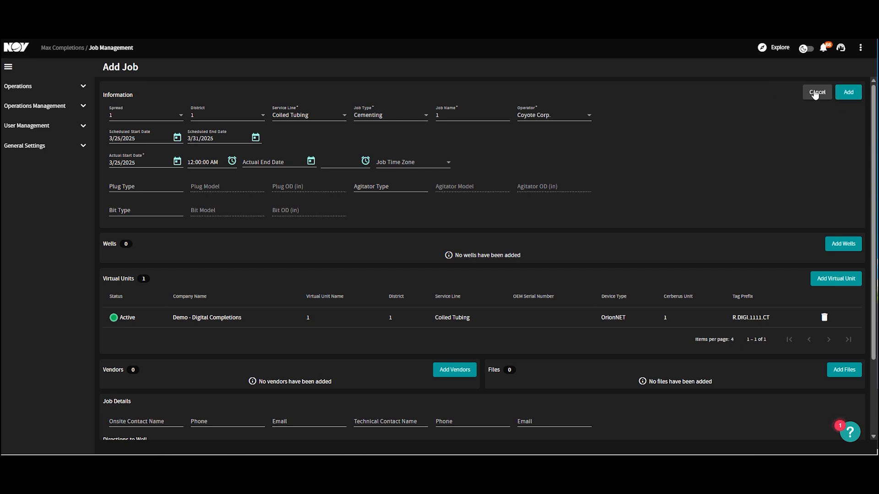
pyautogui.click(847, 92)
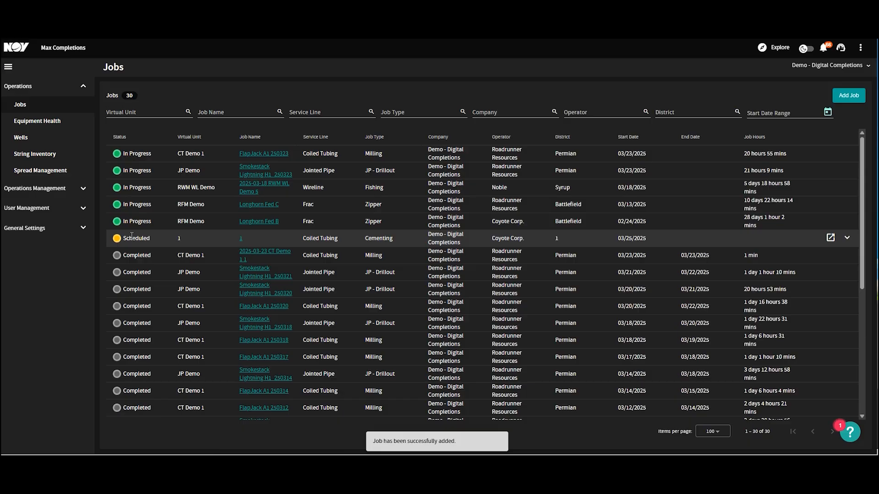
# - Open the new job on spread 1's row of the Spread Management schedule to review its information
pyautogui.click(58, 169)
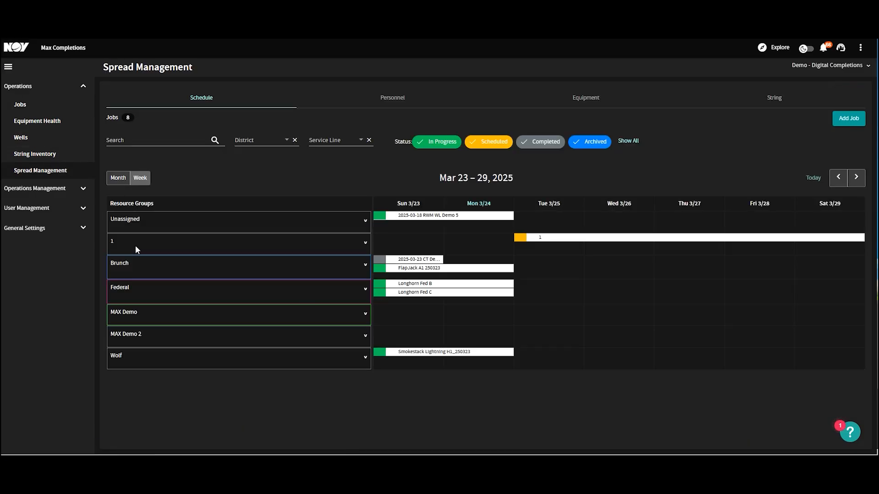
pyautogui.click(521, 237)
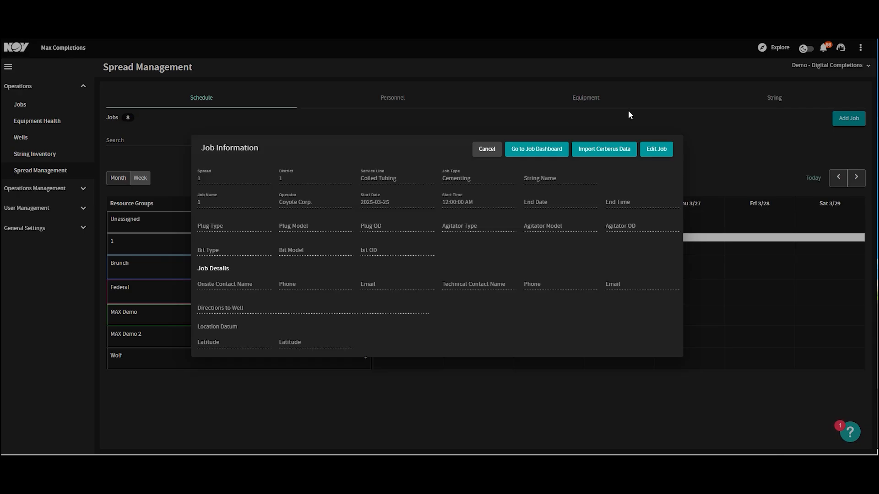
pyautogui.click(486, 149)
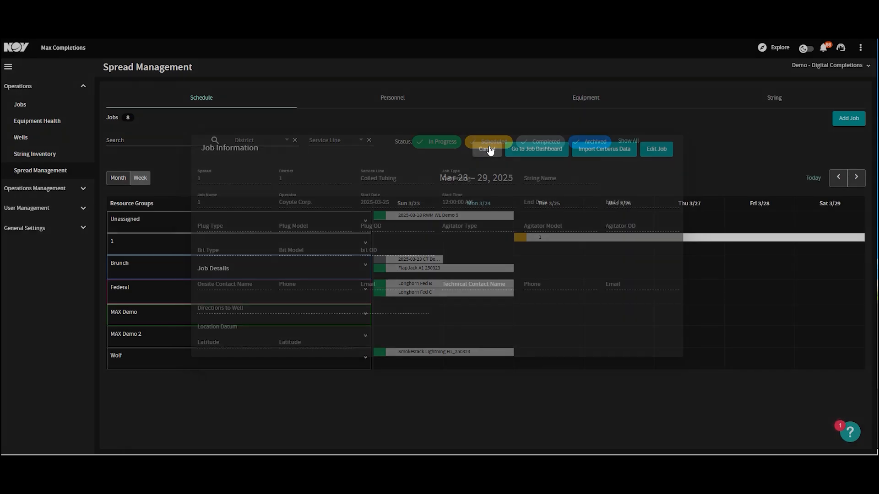